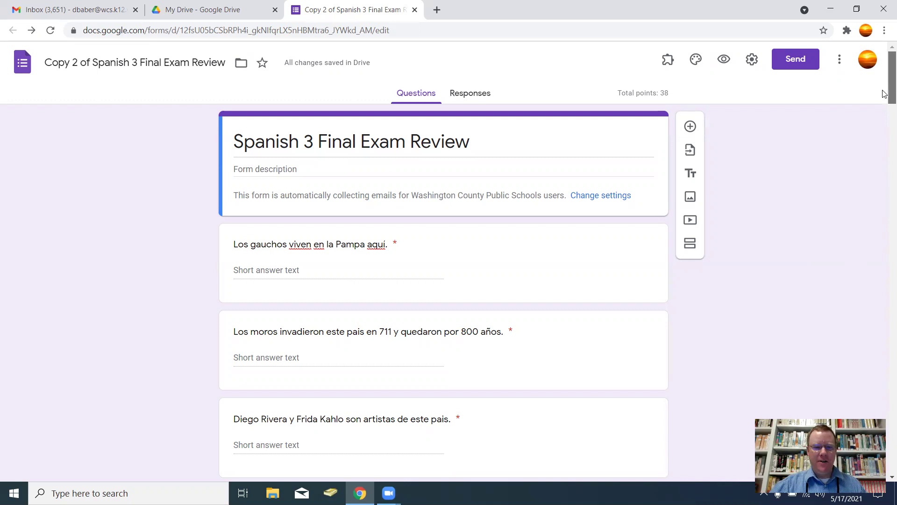
- Add a new section after the "Los gauchos viven en la Pampa aquí" question and title it "Question 2"
mouse_move(884, 94)
mouse_down()
mouse_move(884, 232)
mouse_move(885, 98)
mouse_up()
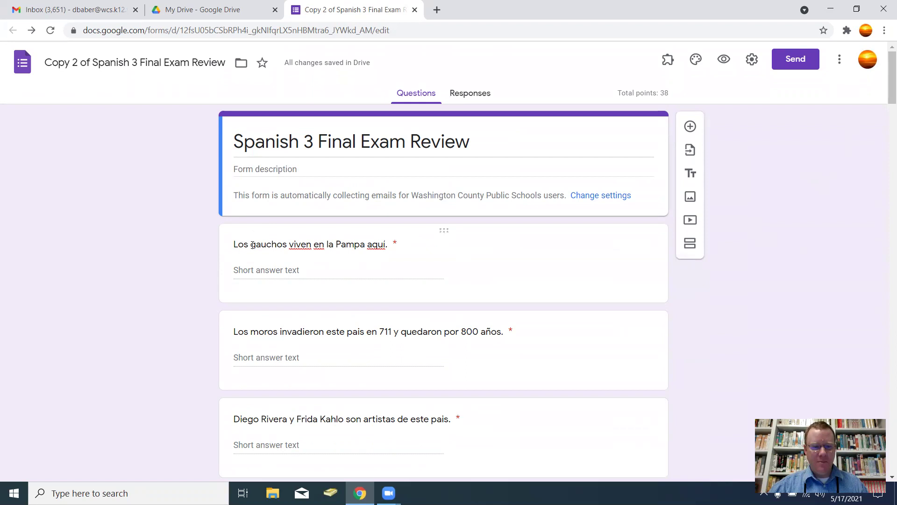
click(564, 260)
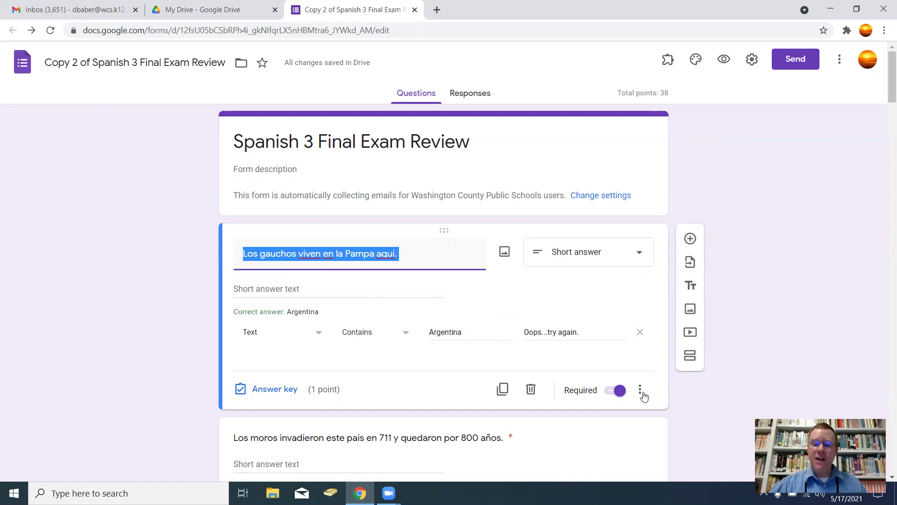
click(691, 356)
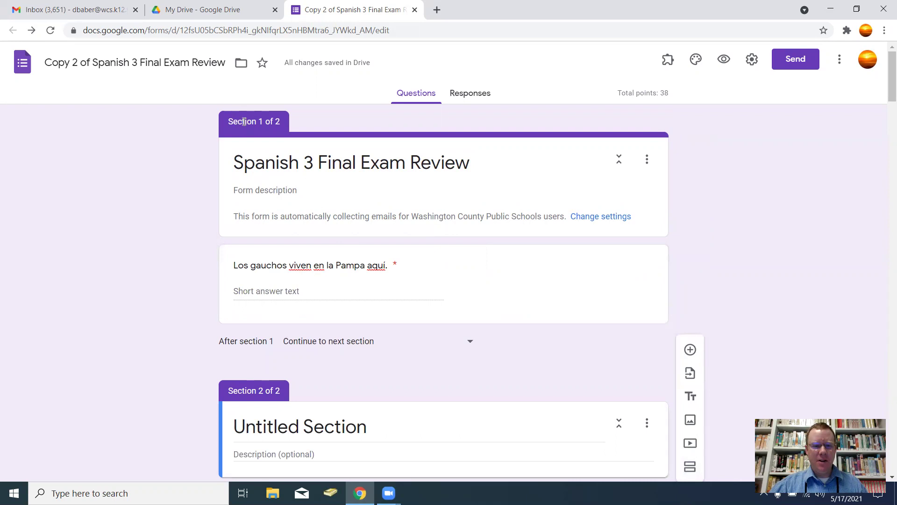
scroll(388, 310, down, 3)
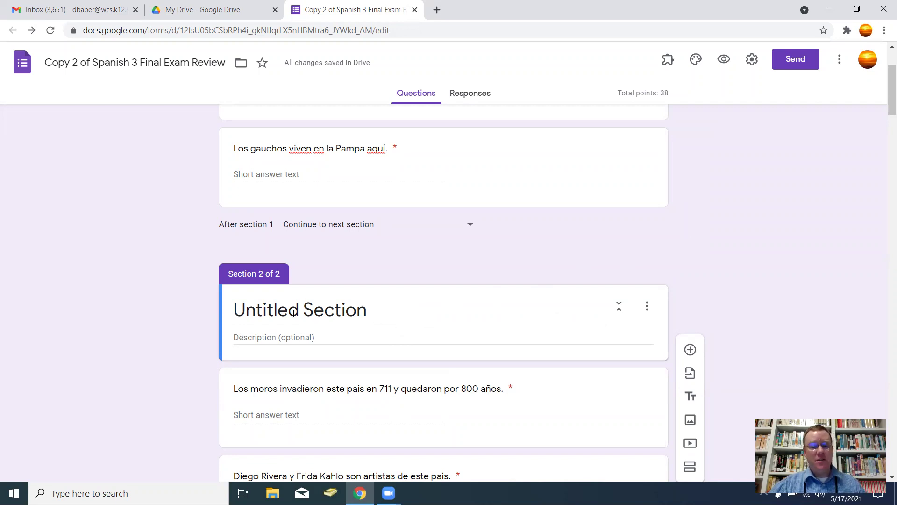
click(382, 310)
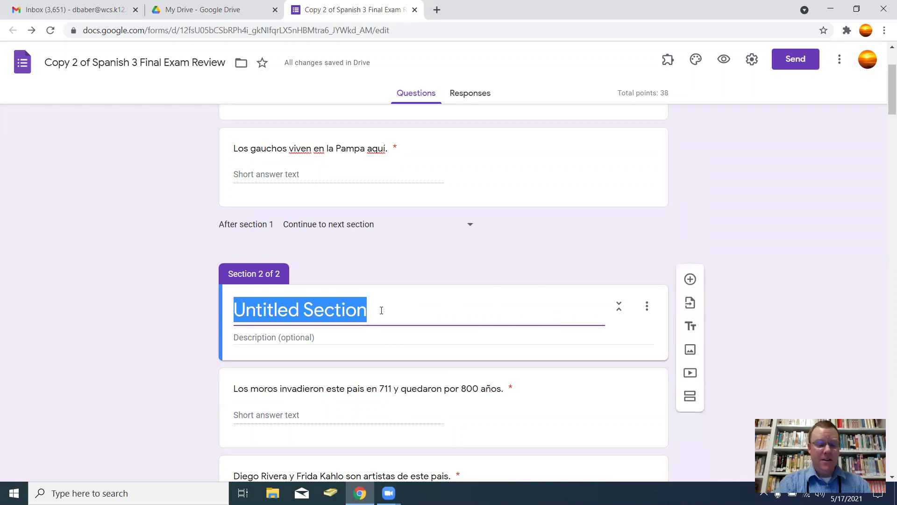
text(Question 2)
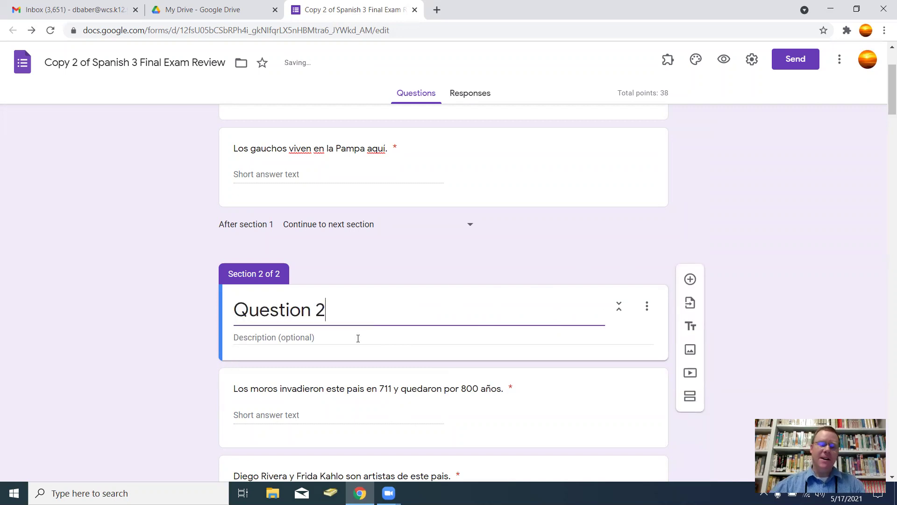
- Add a new section after the "Los moros invadieron este pais" question and title it "Question 3"
scroll(384, 402, down, 2)
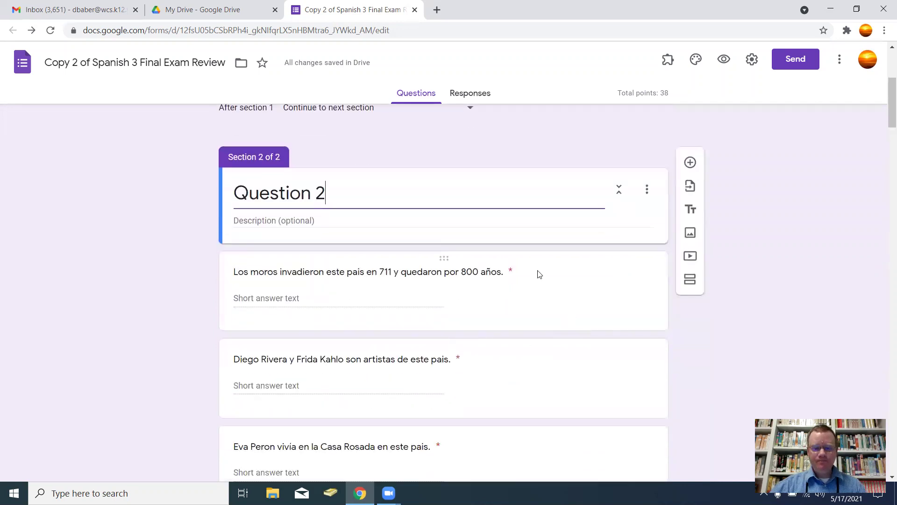
click(523, 290)
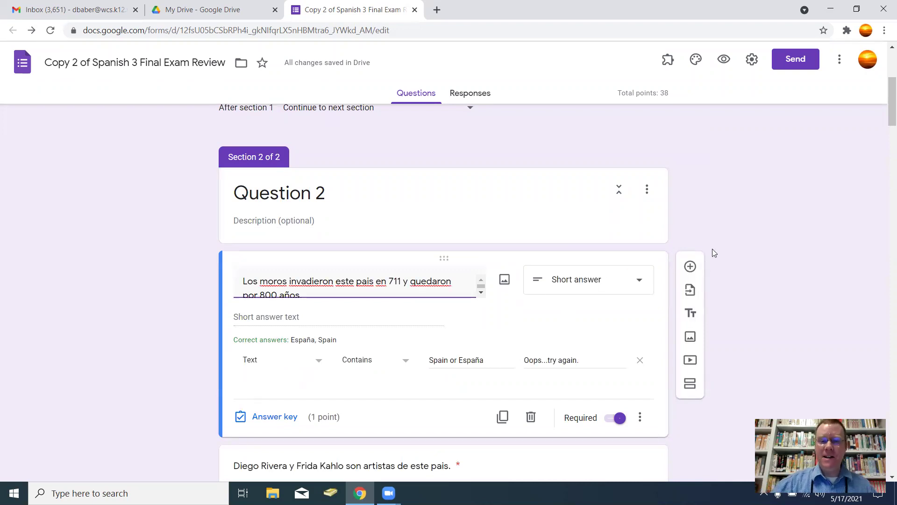
scroll(714, 252, down, 1)
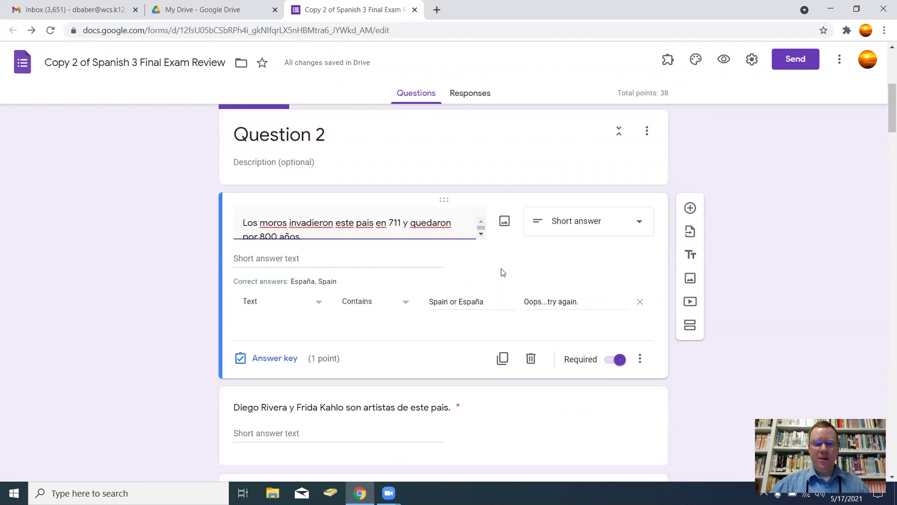
scroll(479, 264, down, 1)
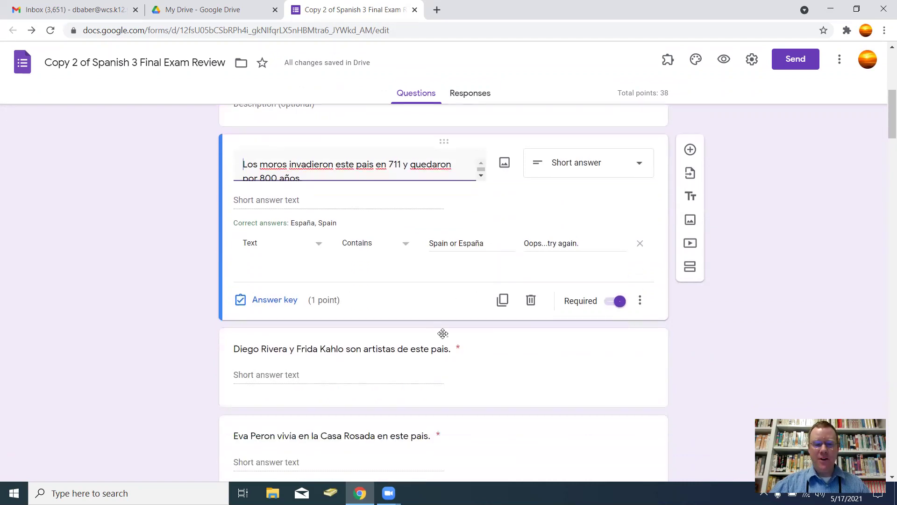
click(692, 268)
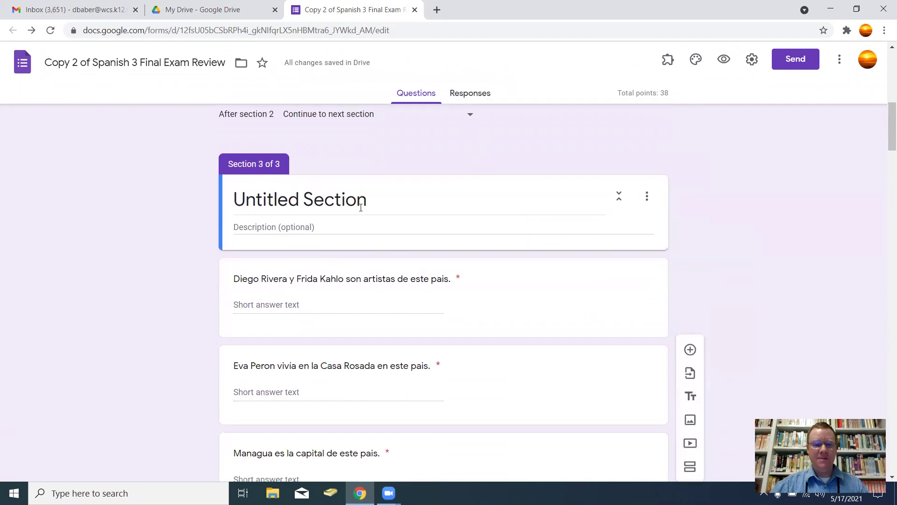
click(368, 202)
text(Q)
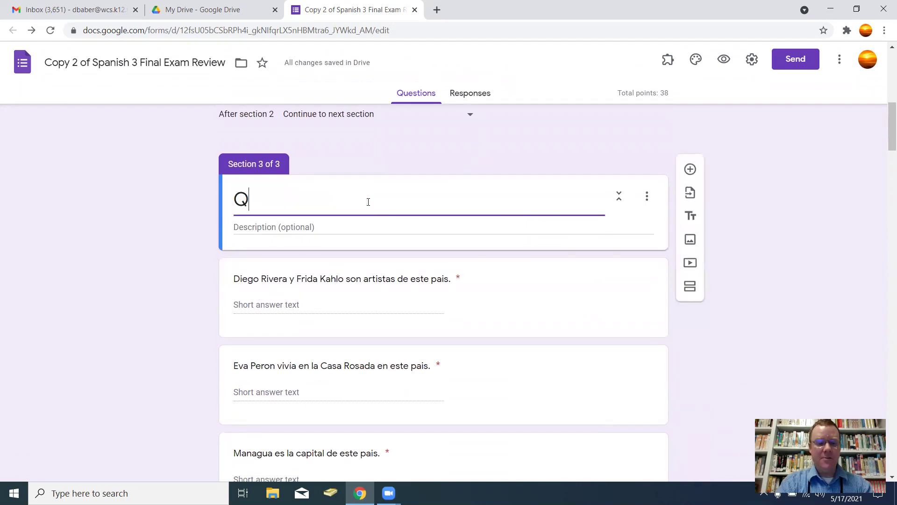
text(uestion)
key(BackSpace)
key(BackSpace)
text(i)
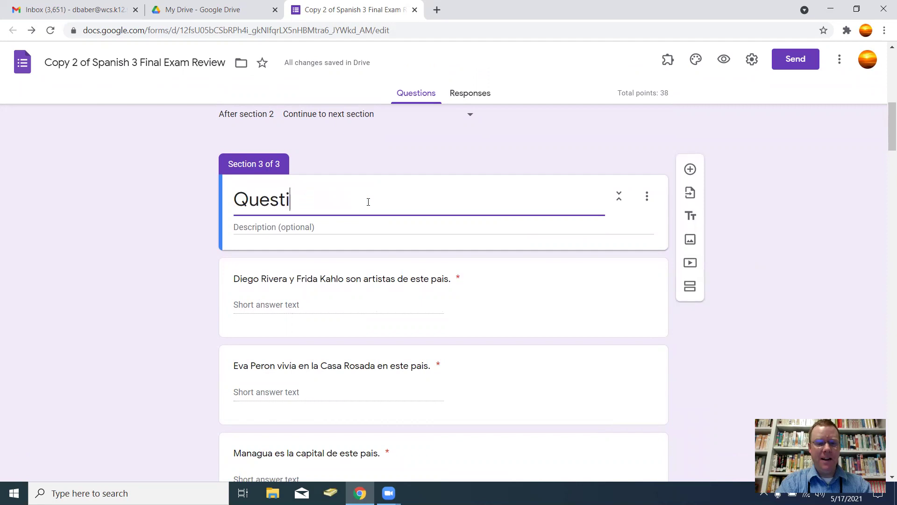
text(on 3)
click(729, 222)
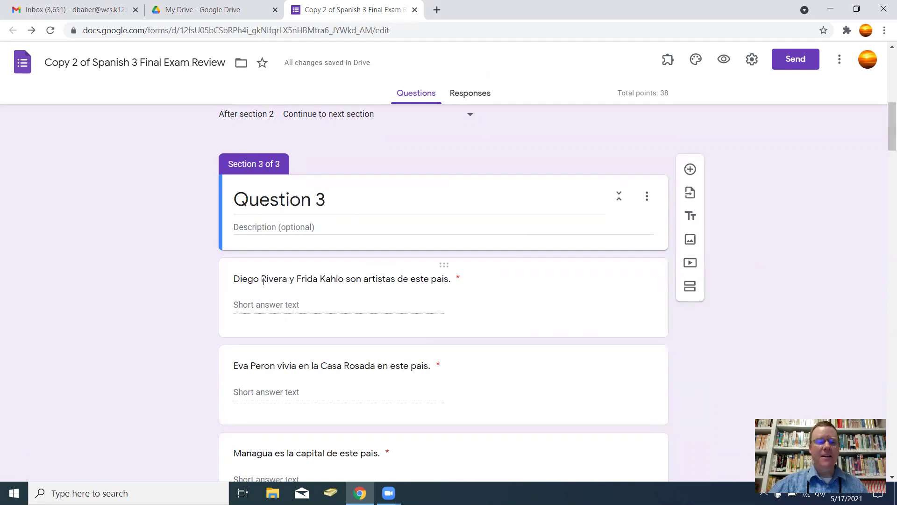
- Add a new section after the "Diego Rivera y Frida Kahlo" question and title it "Question 4"
click(527, 312)
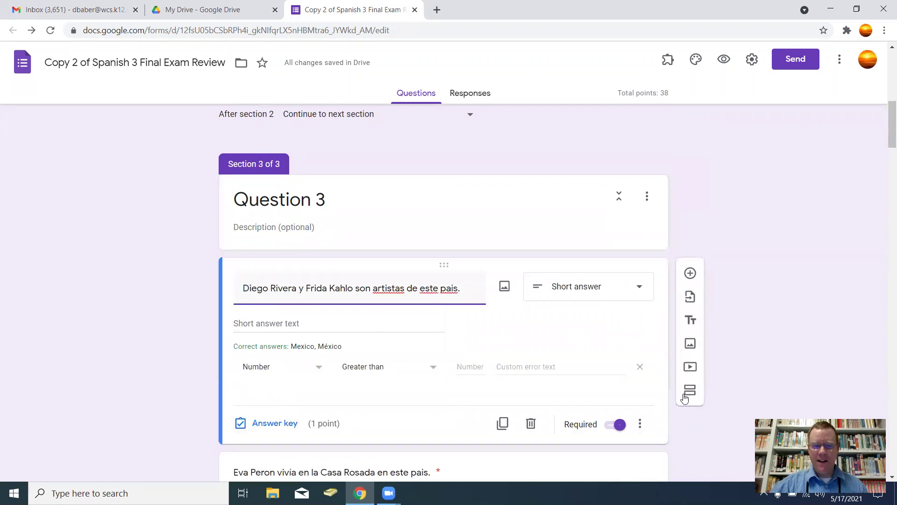
click(693, 398)
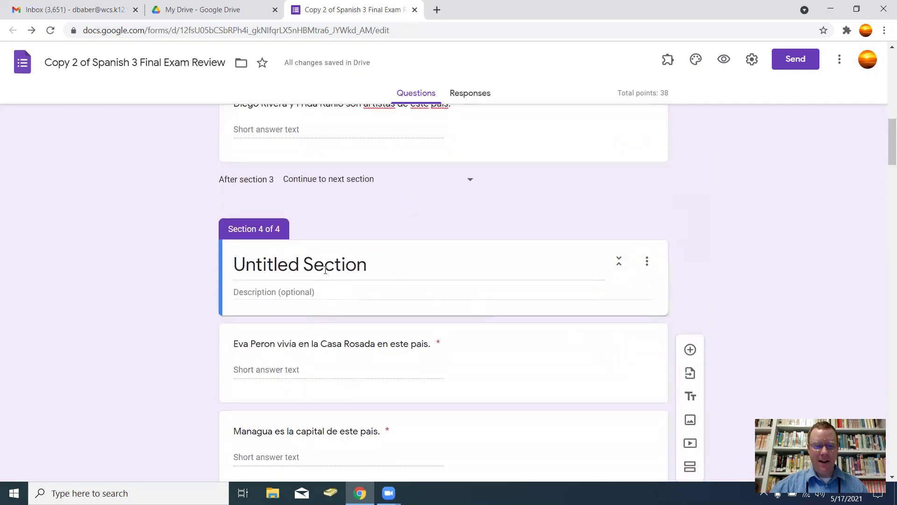
click(324, 270)
text(Question 4)
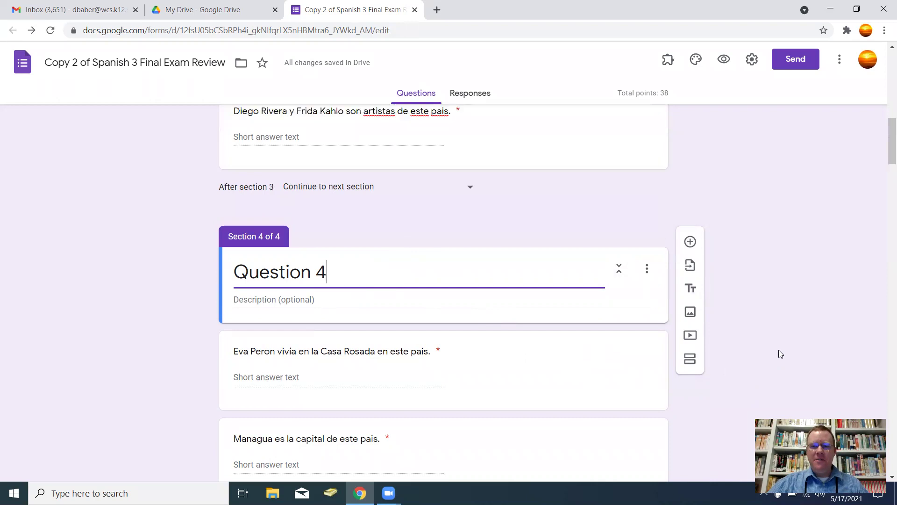
- Change the response validation type of the "Los moros invadieron este pais" question to Regular expression
scroll(779, 356, up, 9)
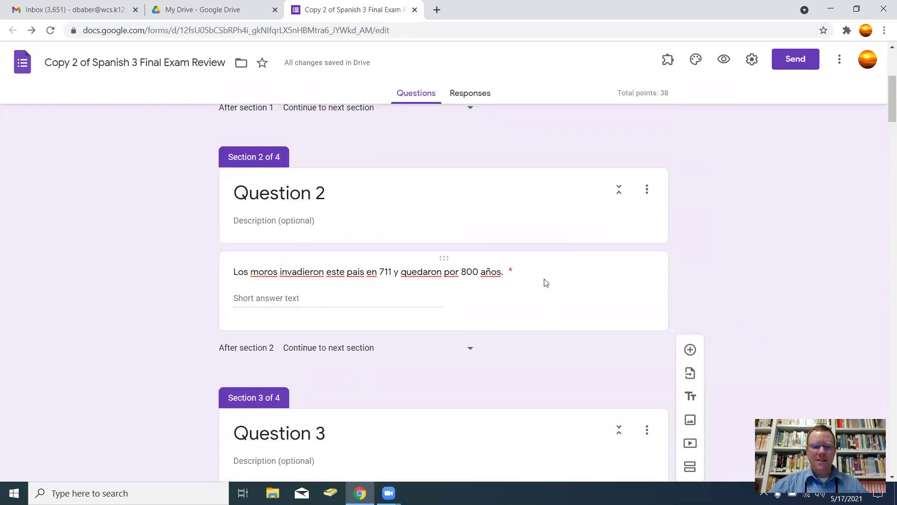
click(546, 283)
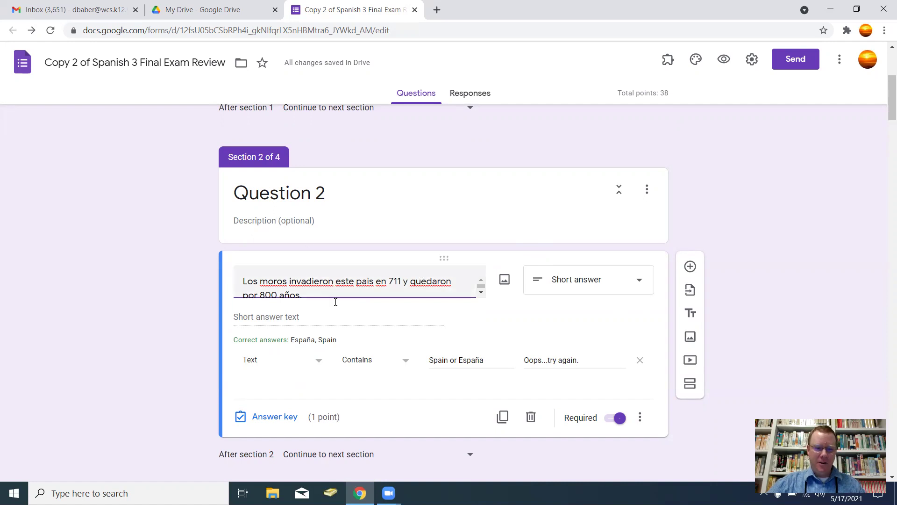
scroll(330, 316, down, 1)
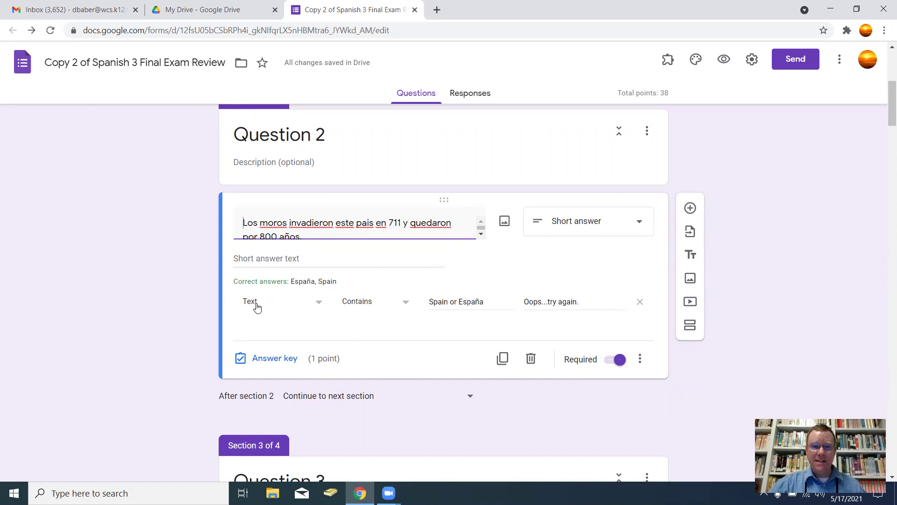
click(317, 304)
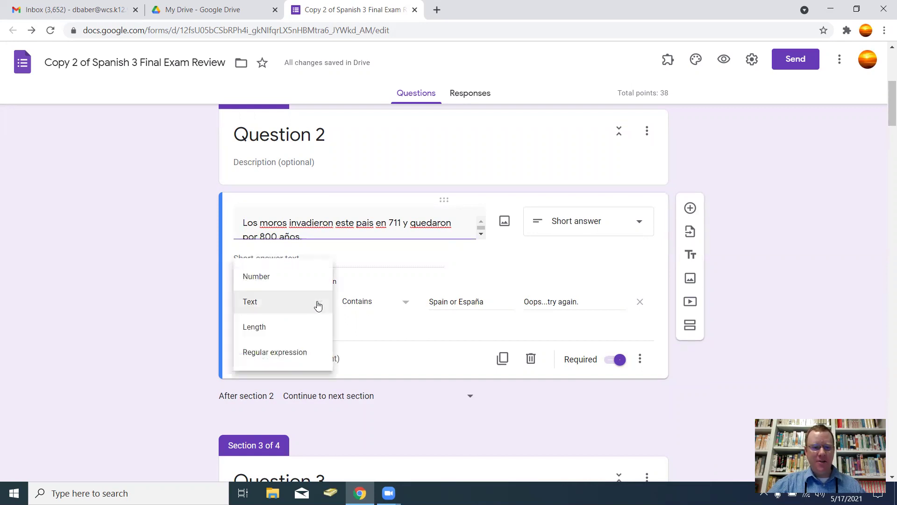
click(275, 353)
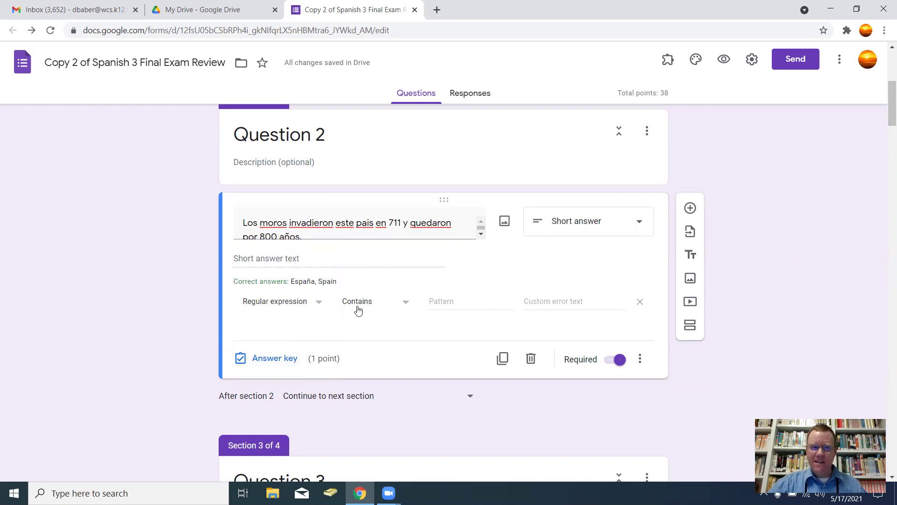
- Enter the validation pattern "(Spain|Espana)" and the custom error text "Oops...try again" for the "Los moros" question
click(440, 304)
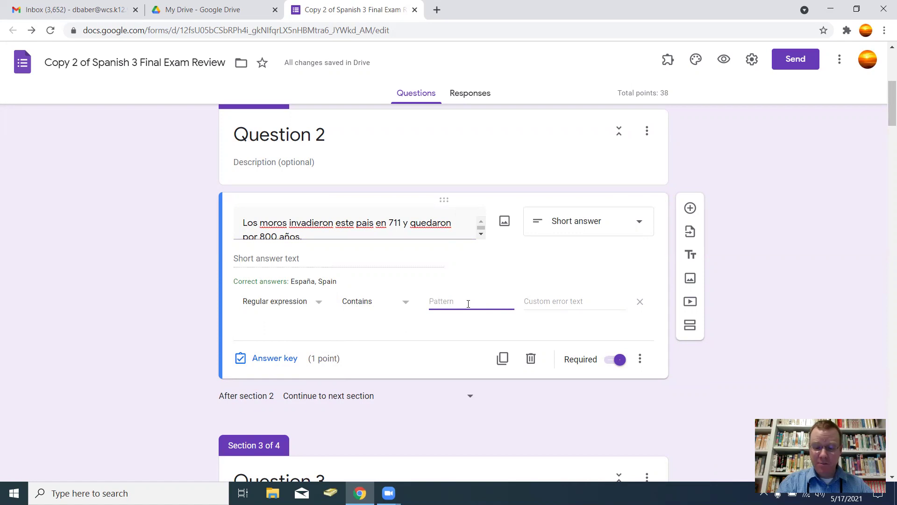
text(()
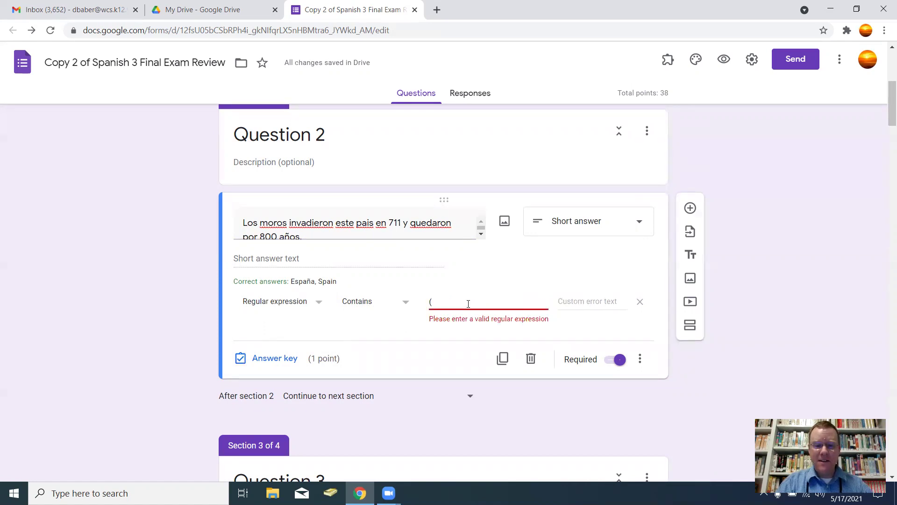
text(Spain|)
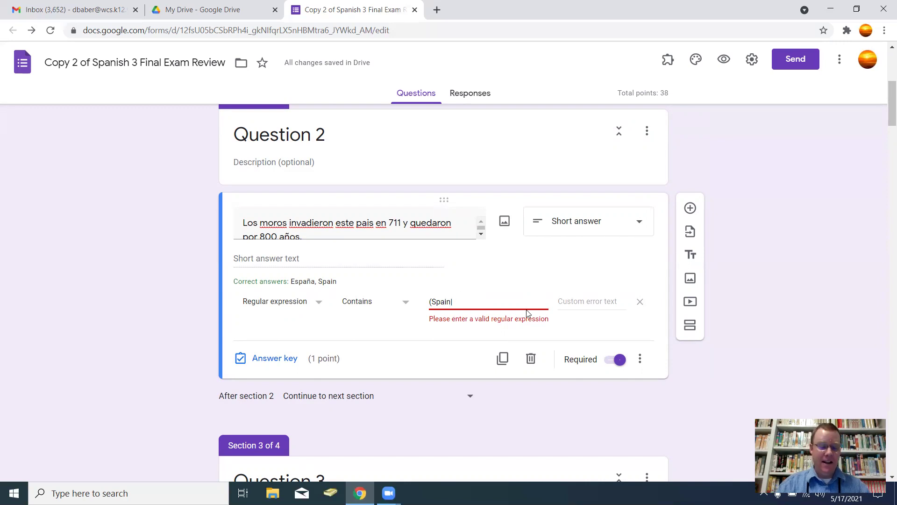
text(Espana)
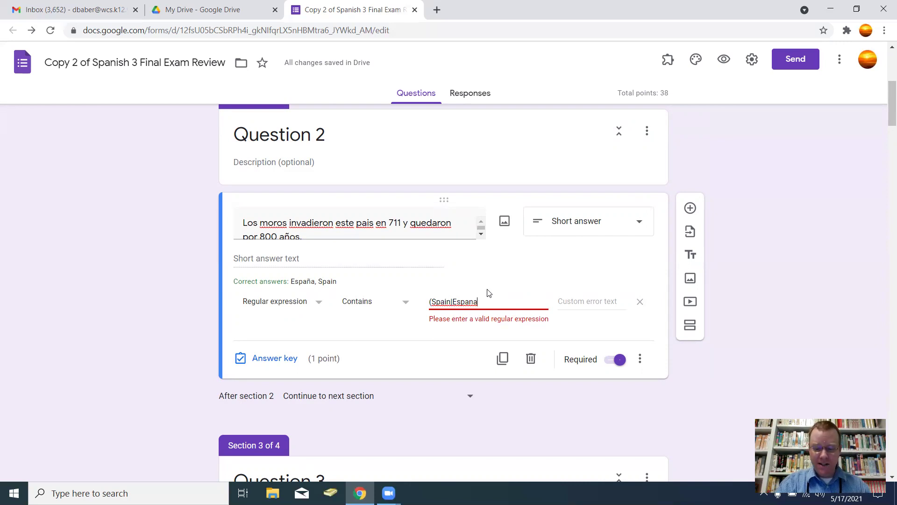
text())
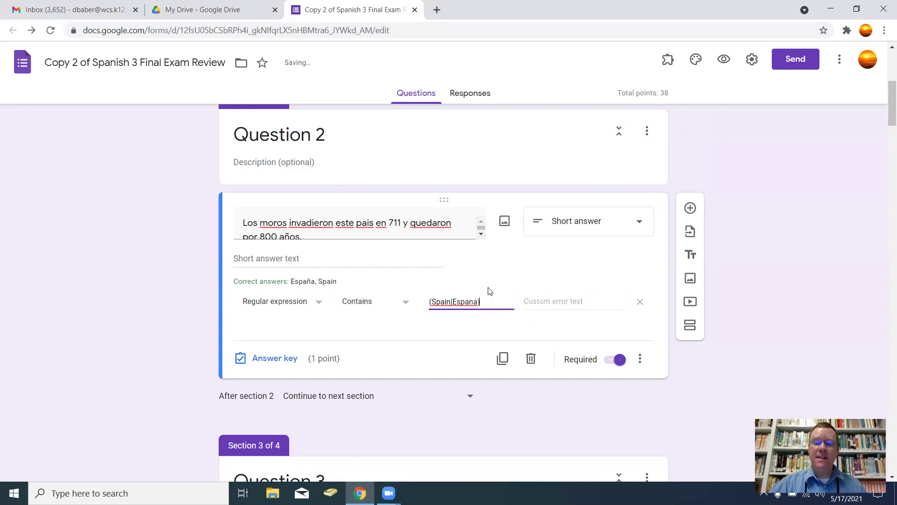
click(537, 301)
text(Oops...try again)
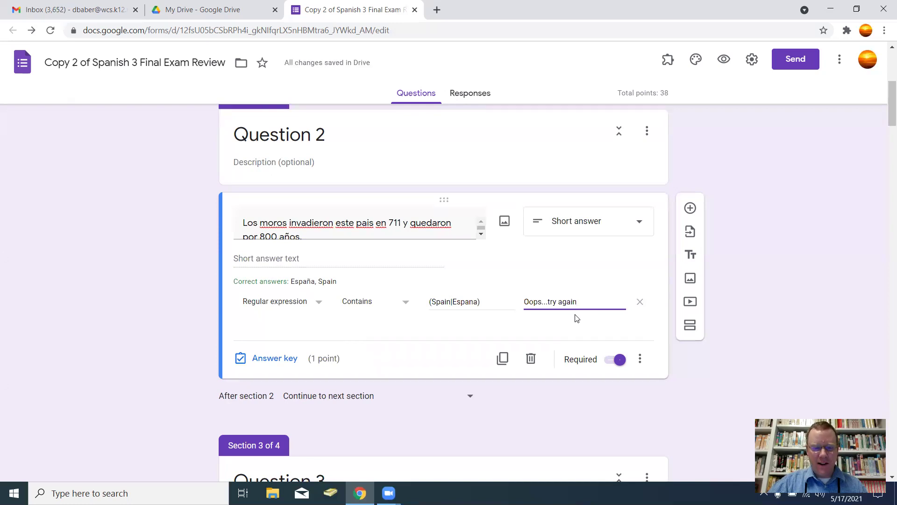
- Copy "España" from the question's answer key and use it to replace "Espana" in the pattern, giving "(Spain|España)"
click(253, 360)
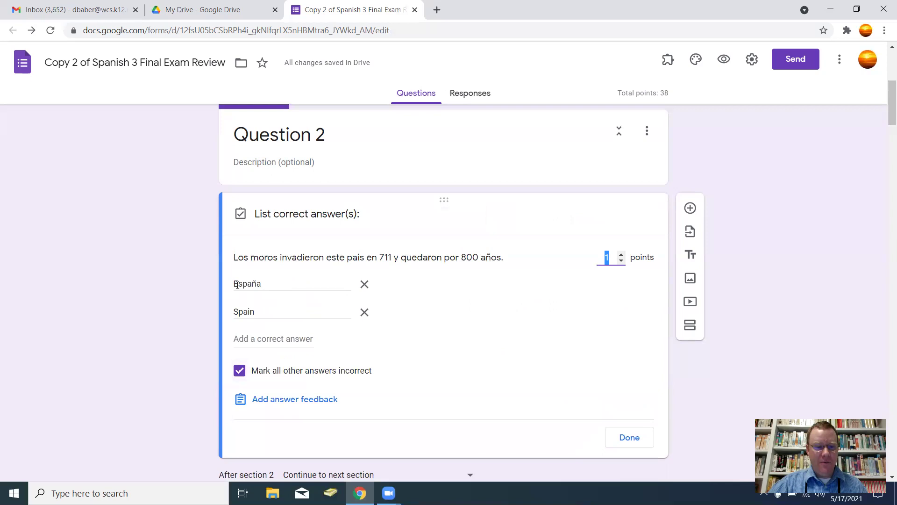
double_click(237, 285)
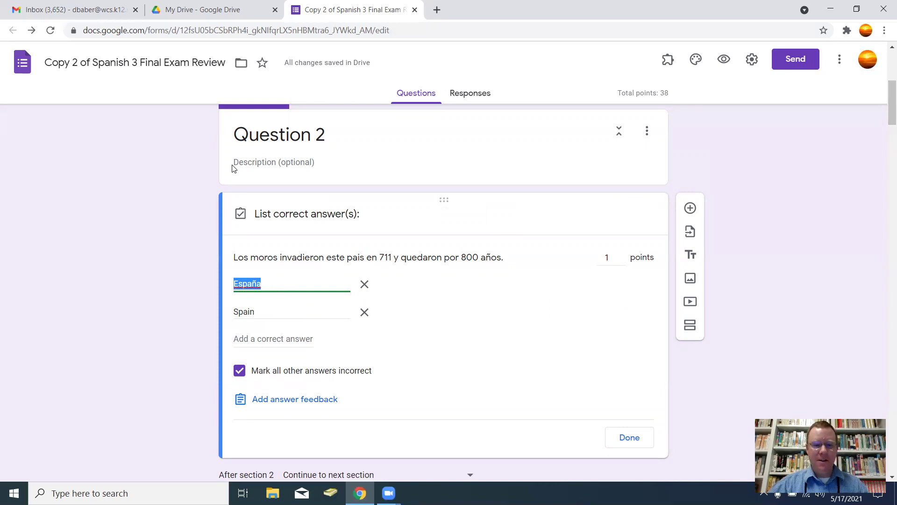
click(434, 178)
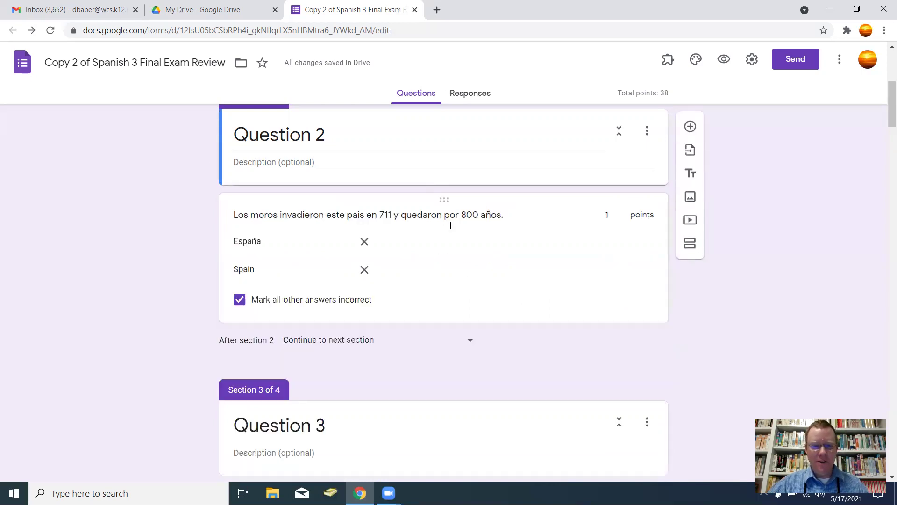
click(571, 261)
click(631, 438)
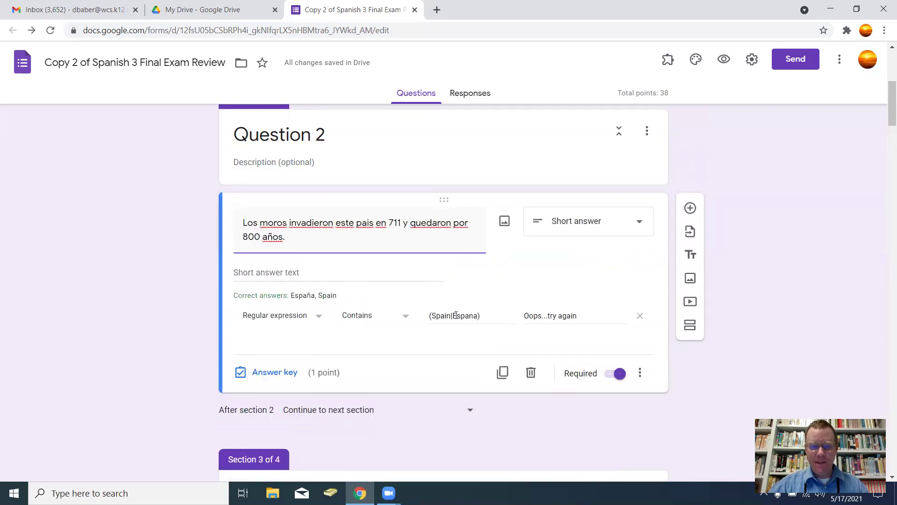
drag(453, 316, 472, 316)
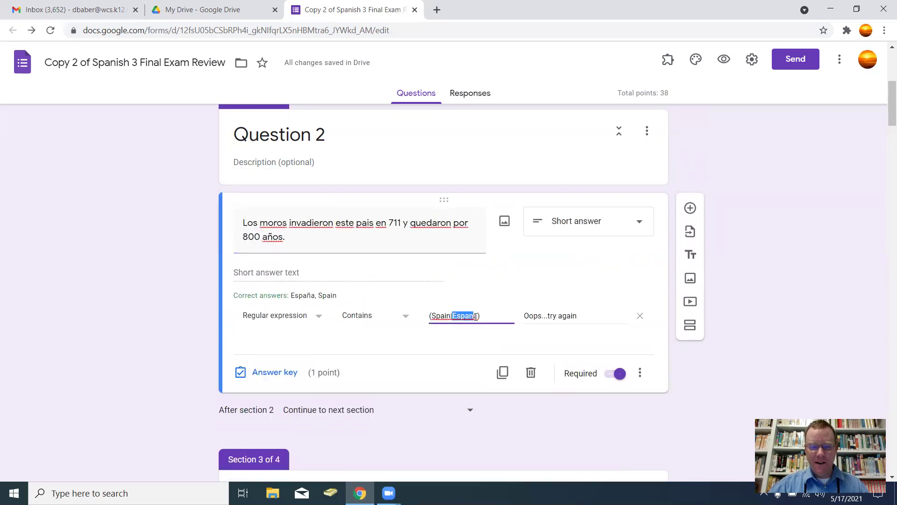
click(614, 337)
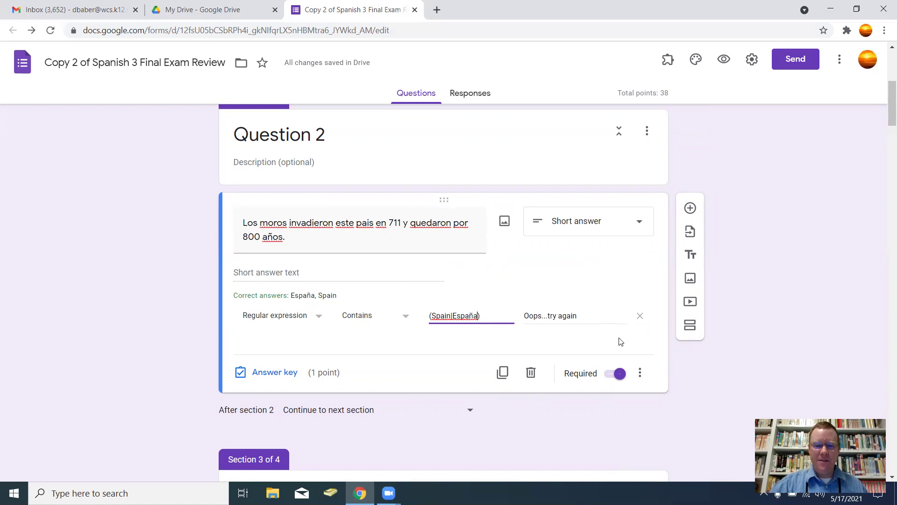
scroll(663, 322, down, 1)
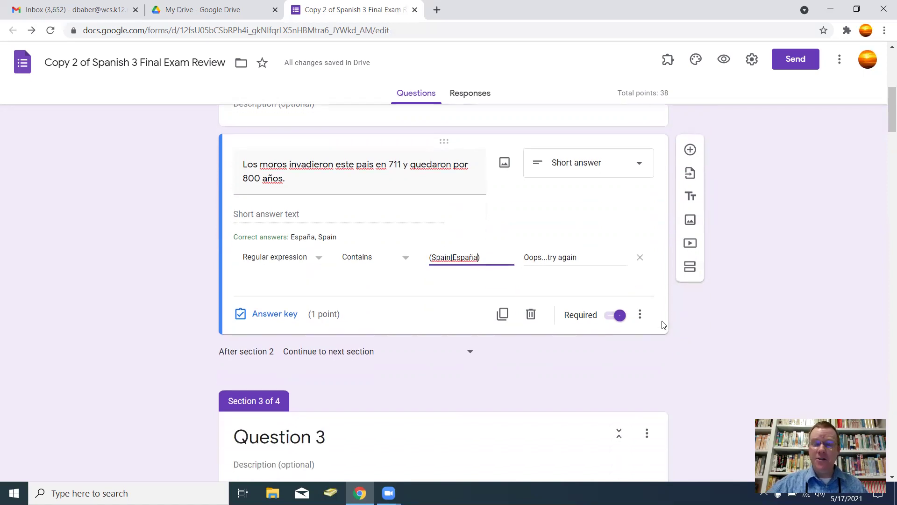
scroll(659, 320, down, 1)
scroll(658, 318, down, 2)
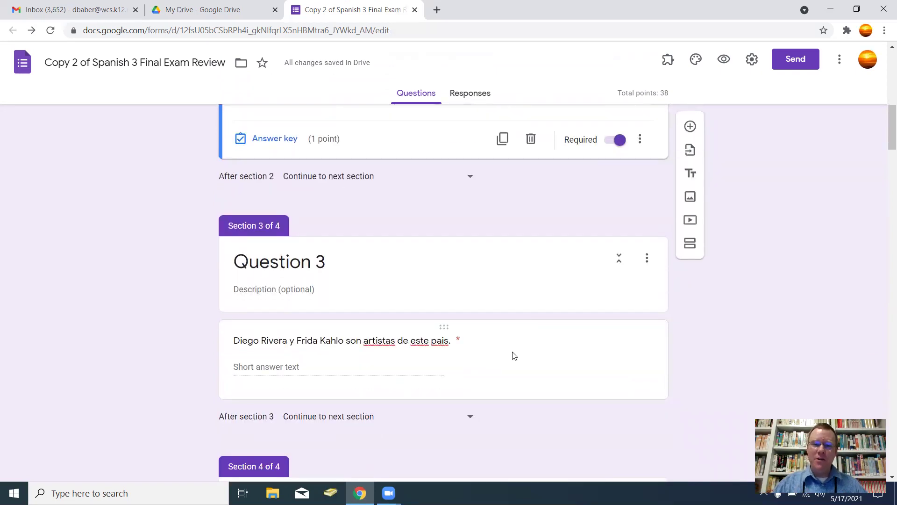
scroll(514, 357, up, 4)
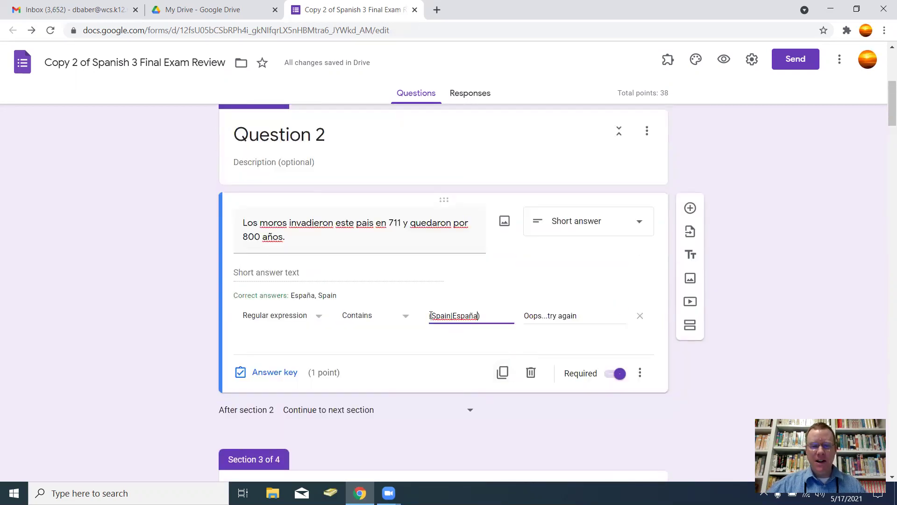
click(276, 320)
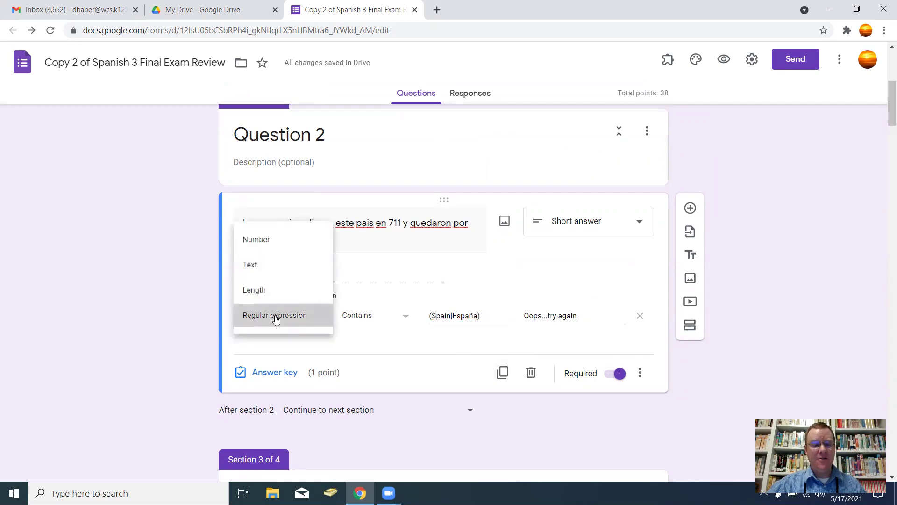
click(276, 318)
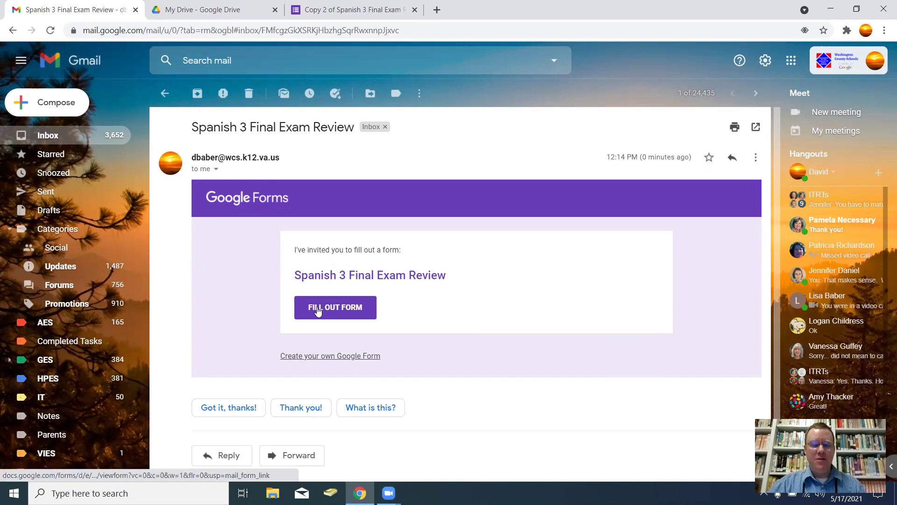
- Open the Spanish 3 Final Exam Review form from the invitation e-mail and try submitting "argentina" for the gauchos question
click(317, 311)
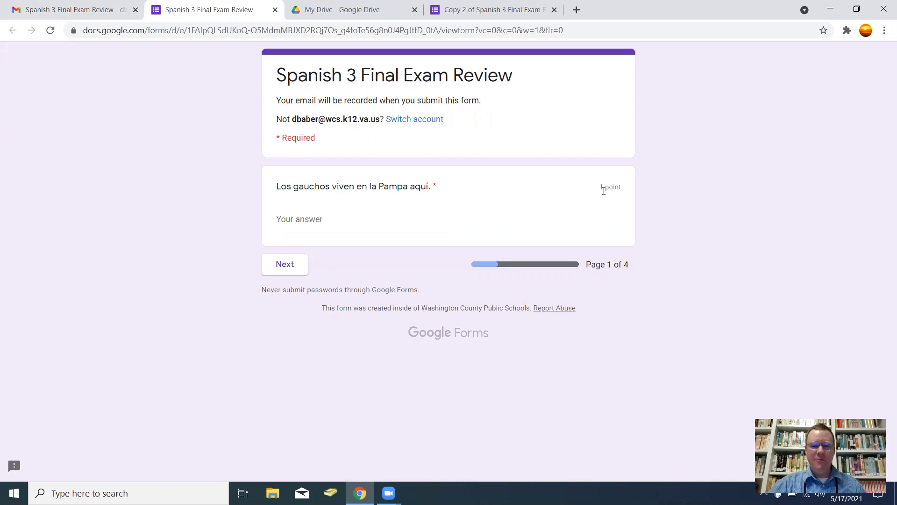
click(339, 215)
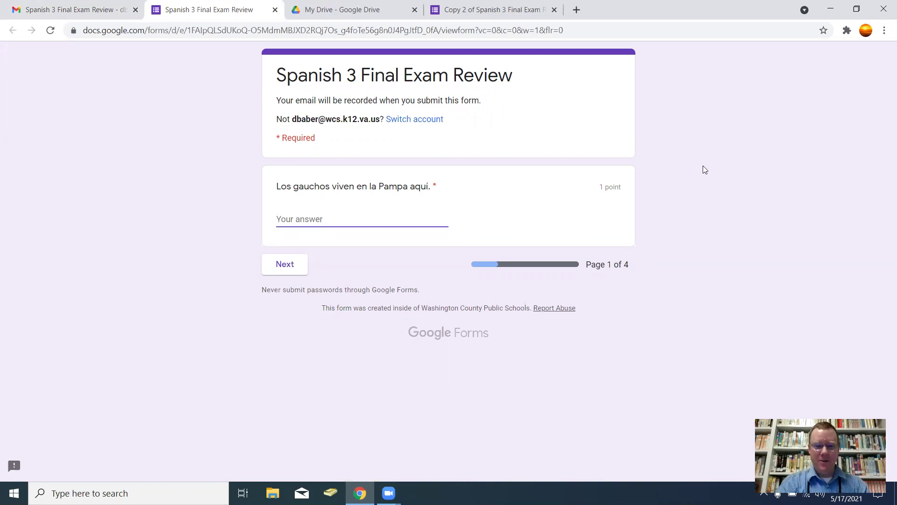
text(argentina)
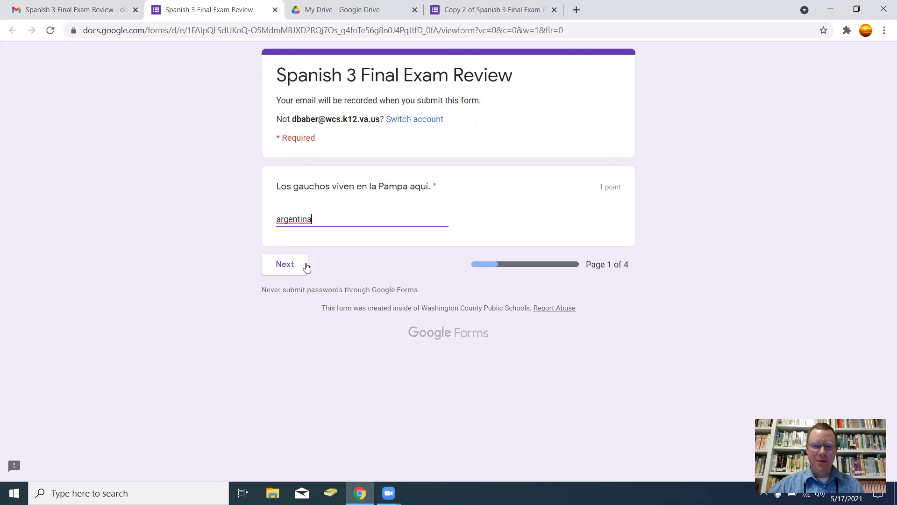
click(292, 265)
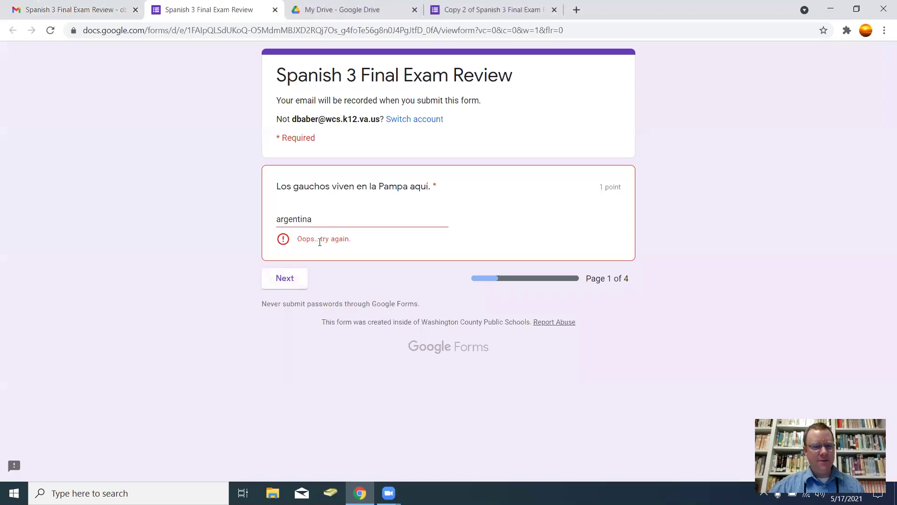
- Capitalize the gauchos question's answer to "Argentina" and continue to Question 2
drag(282, 220, 276, 220)
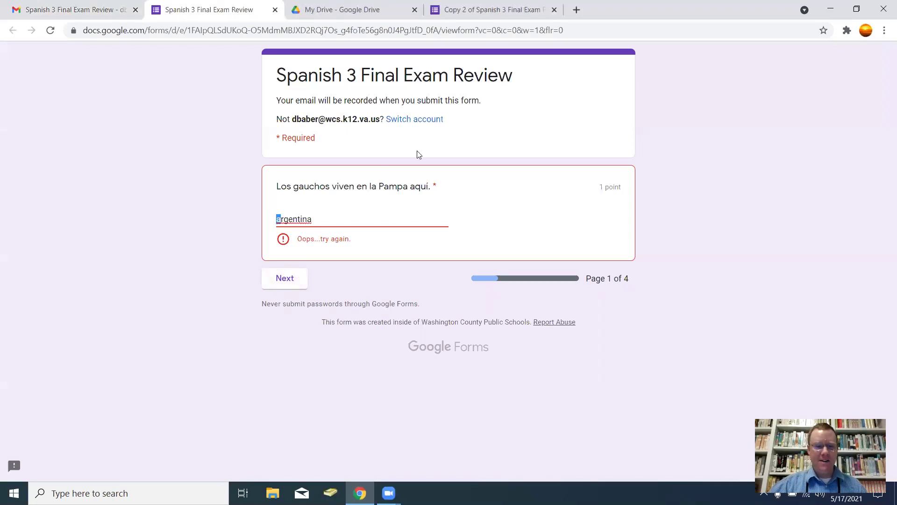
text(A)
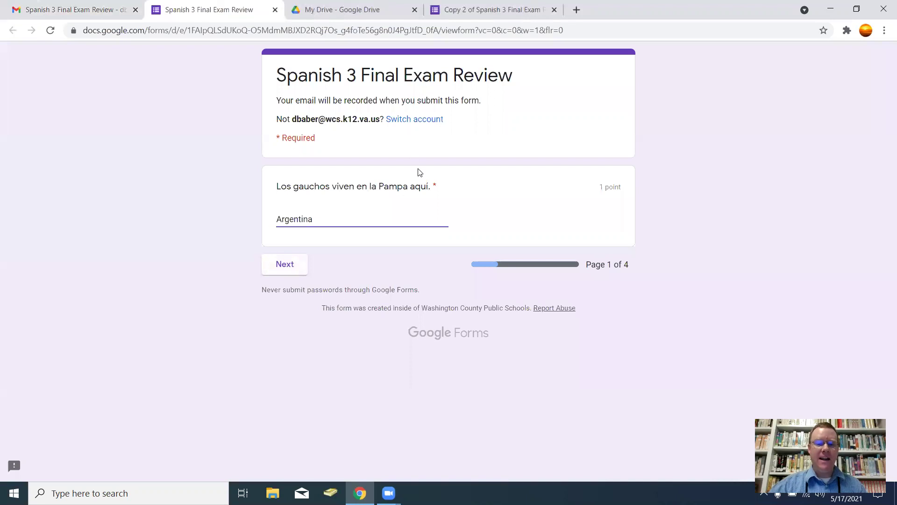
click(271, 267)
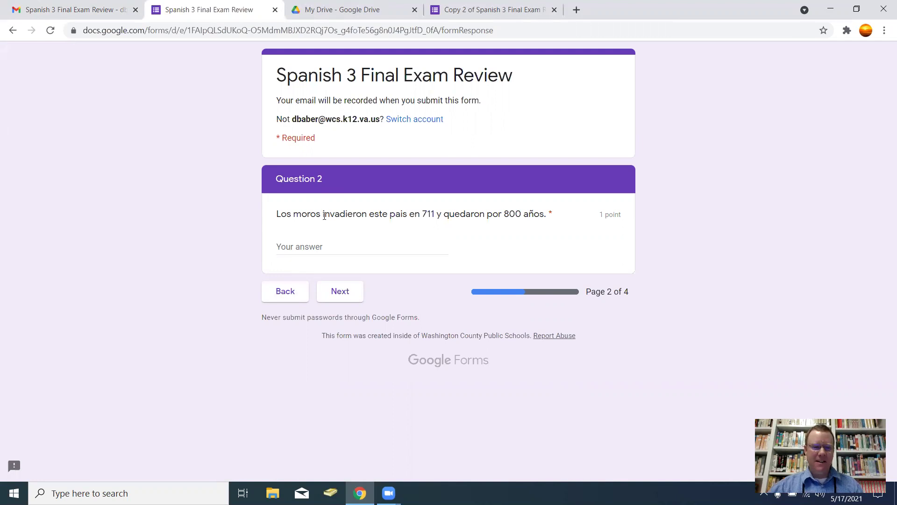
- Answer the "Los moros invadieron este pais" question with "Spain" and continue to Question 3
click(302, 246)
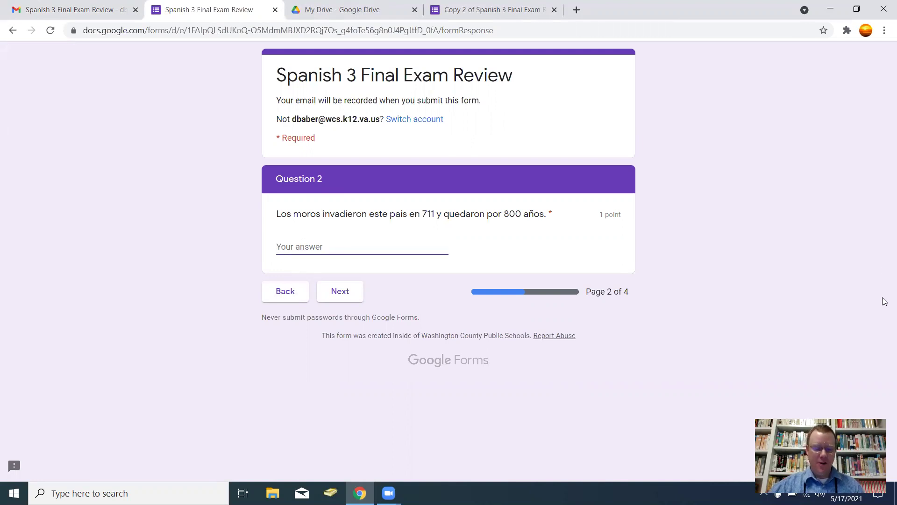
text(Spain)
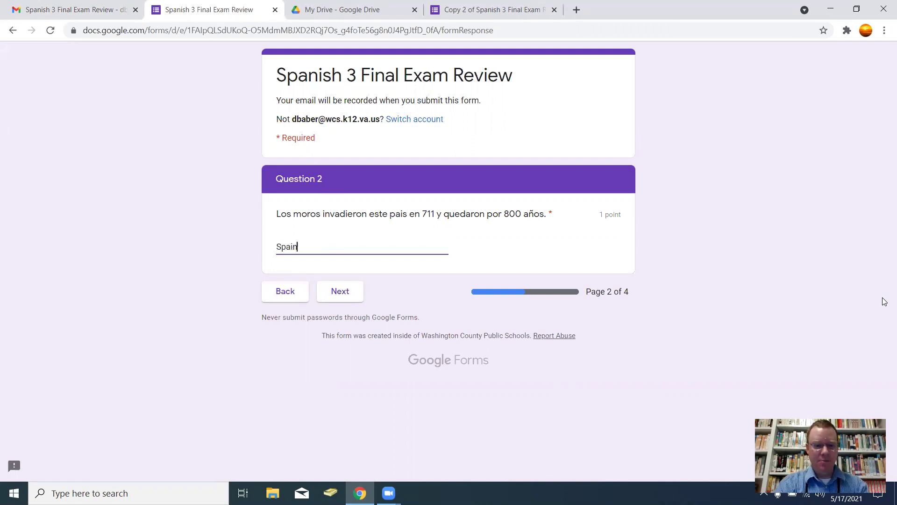
click(334, 293)
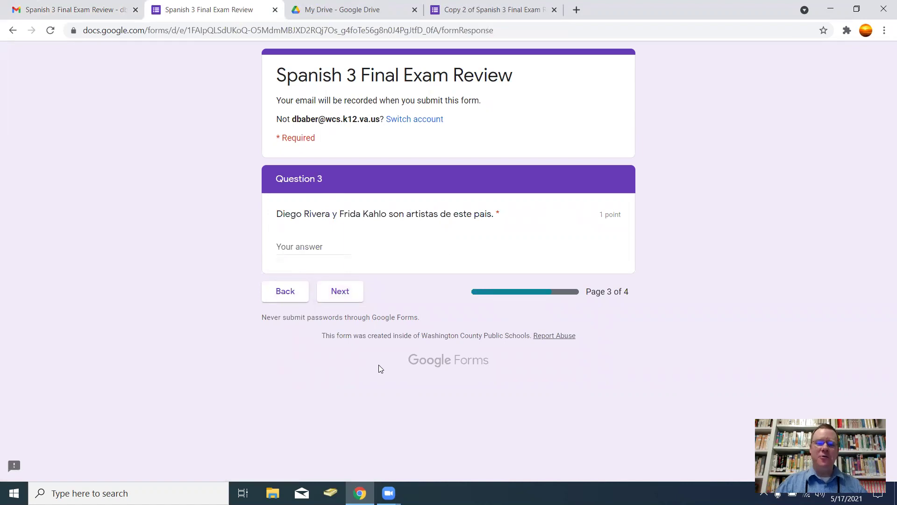
- Return to Question 2, replace its answer with "España", and continue to Question 3 to test the alternative answer
click(289, 299)
drag(300, 247, 265, 245)
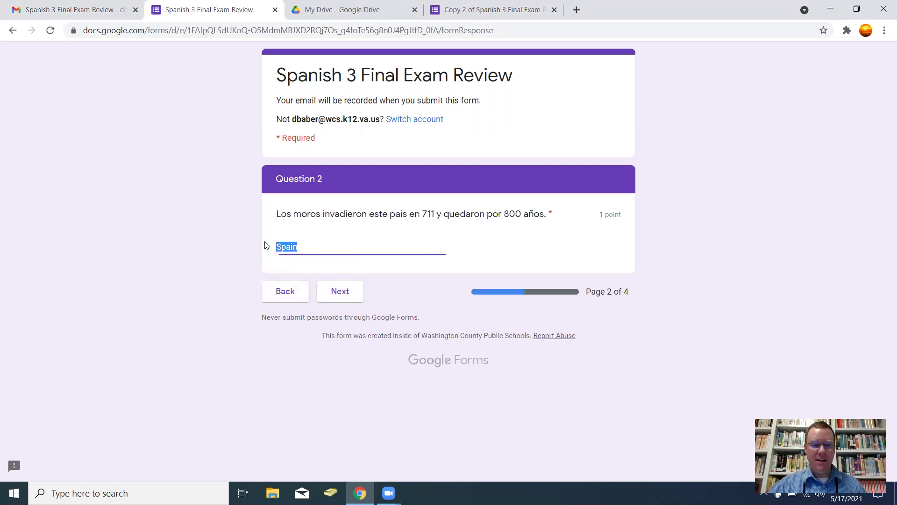
text(España)
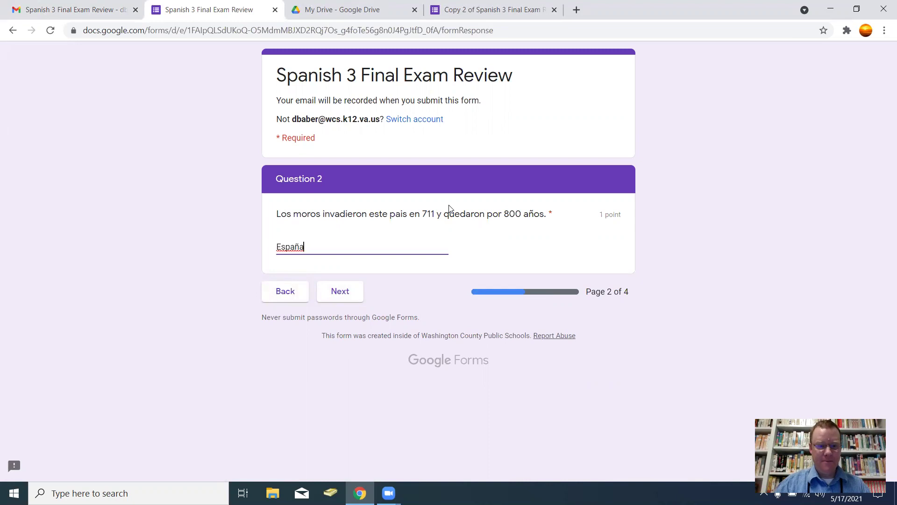
click(339, 292)
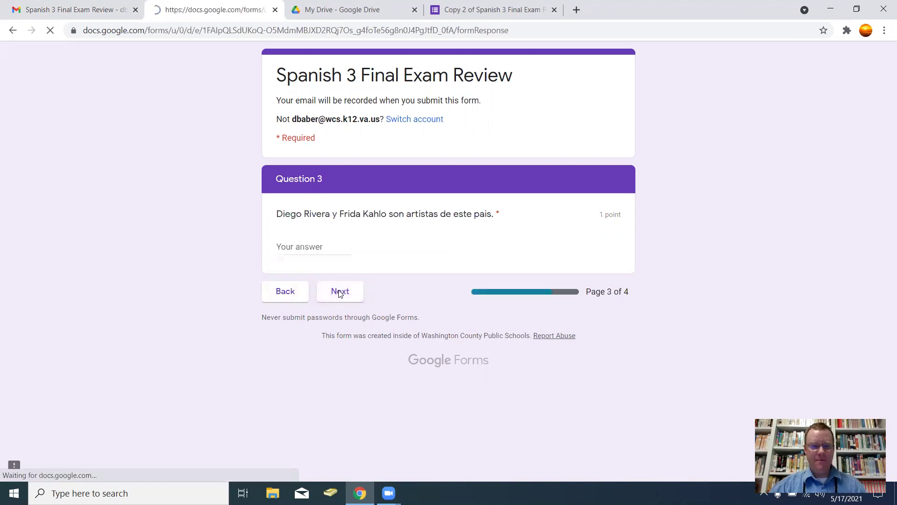